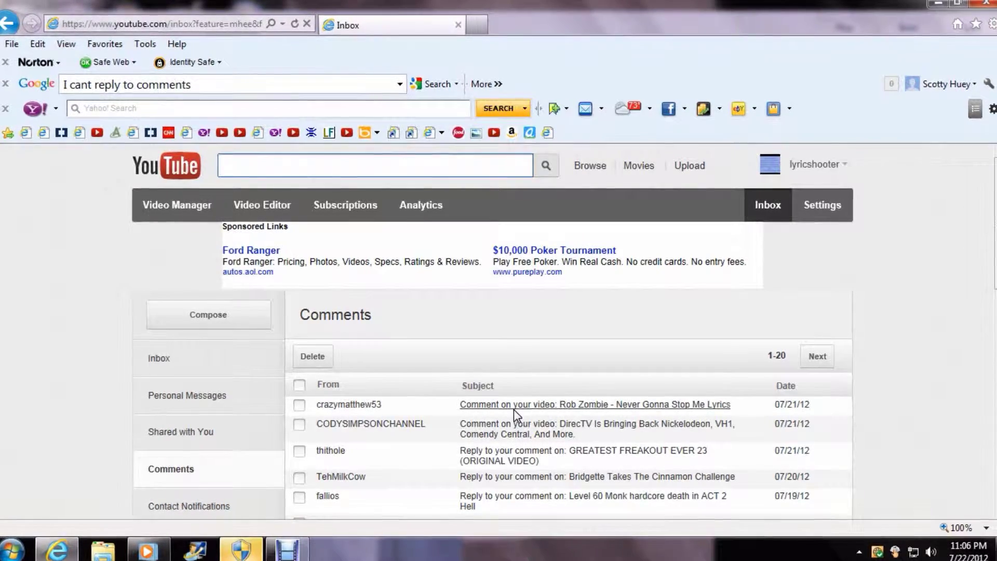
- Open the 'Rob Zombie - Never Gonna Stop Me Lyrics' video from the inbox comment link
click(513, 407)
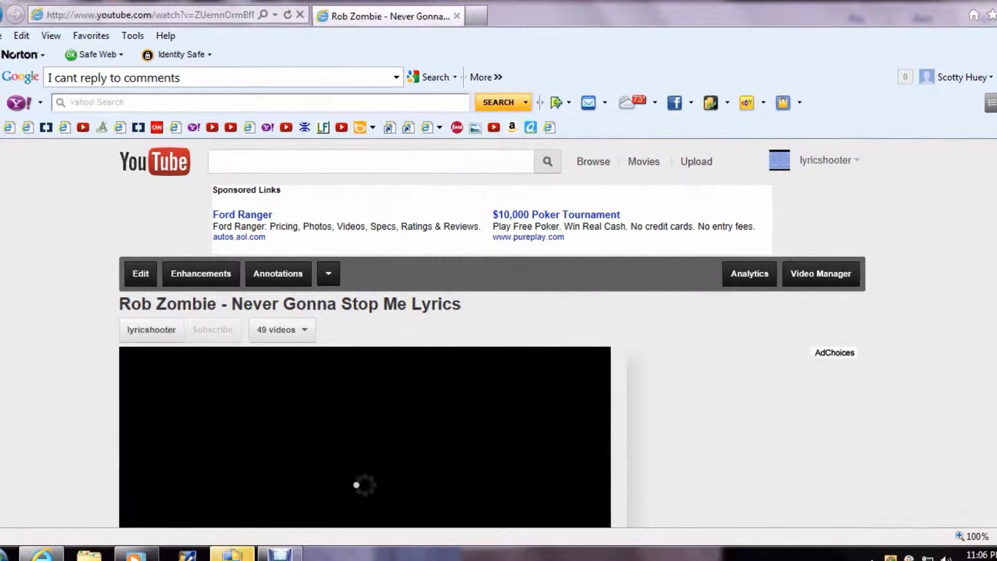
scroll(498, 351, down, 3)
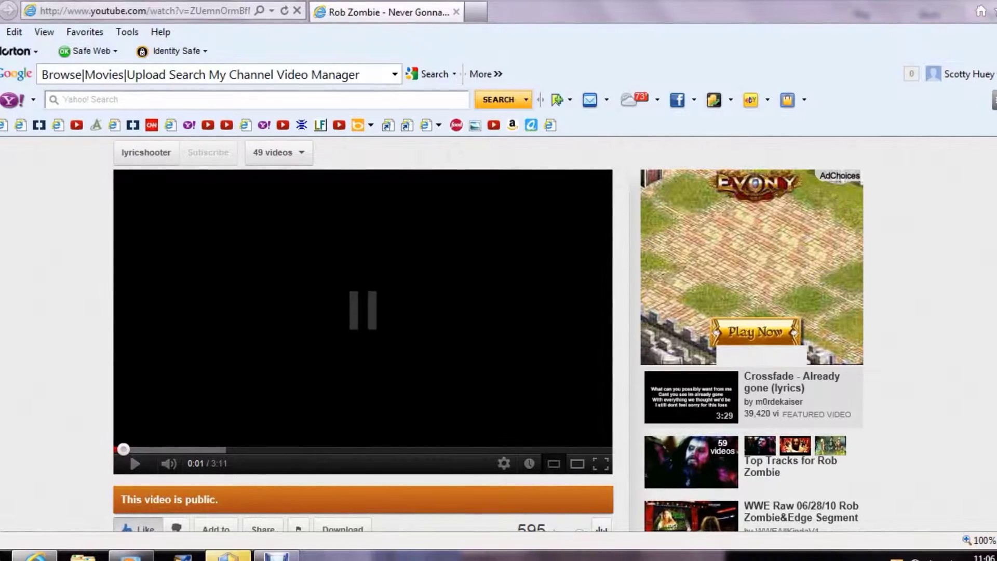
scroll(363, 351, down, 3)
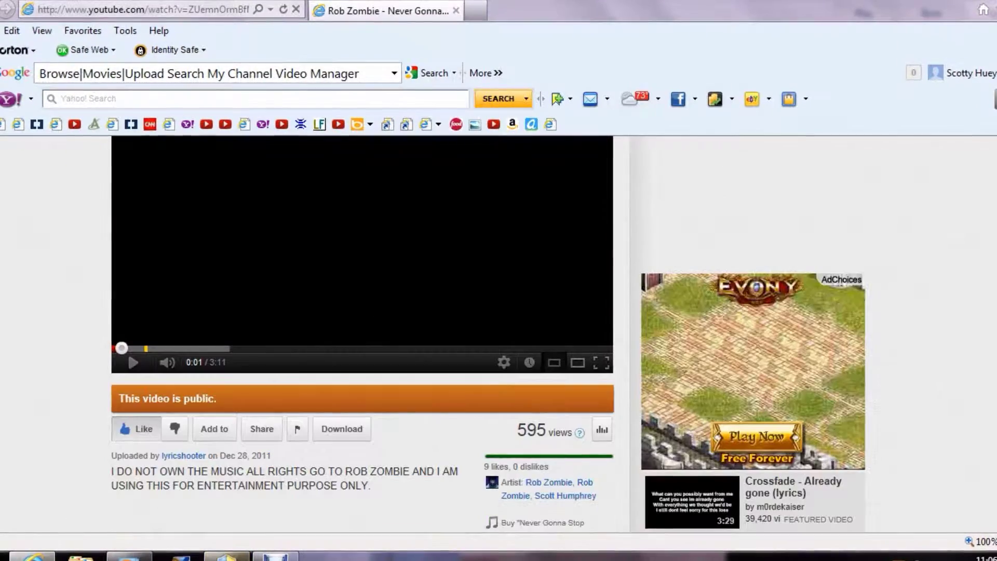
scroll(362, 335, down, 2)
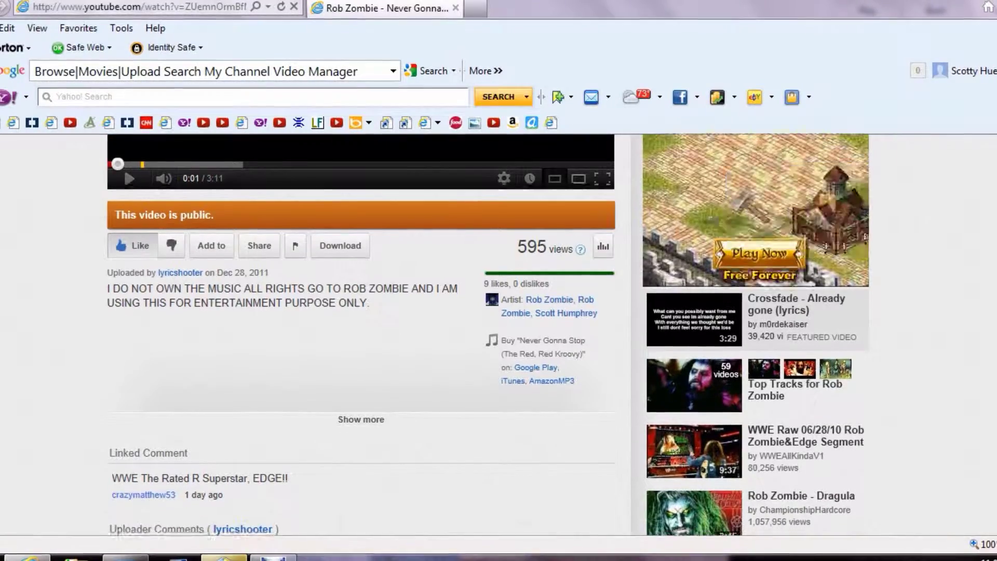
scroll(363, 335, down, 2)
scroll(362, 335, down, 1)
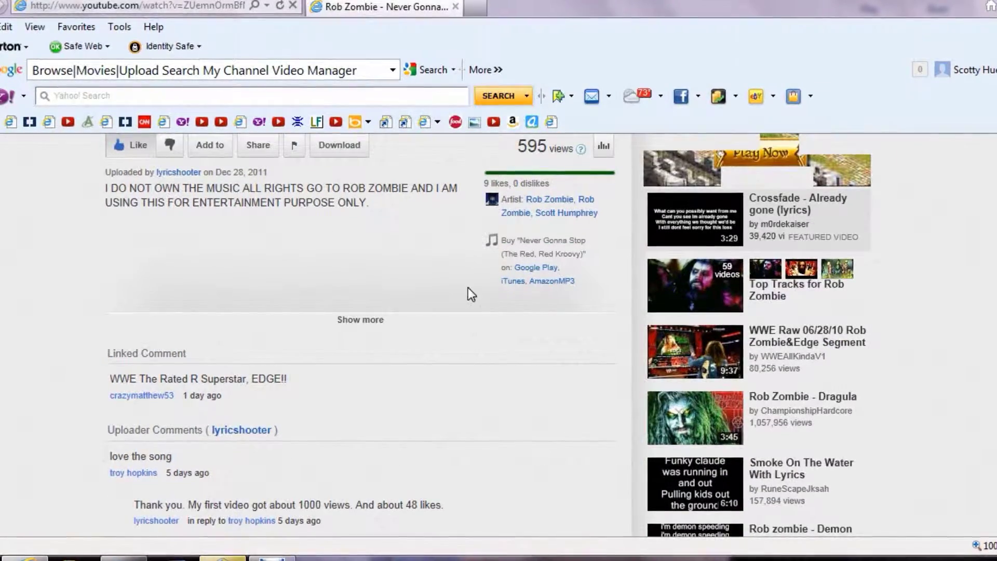
mouse_move(351, 470)
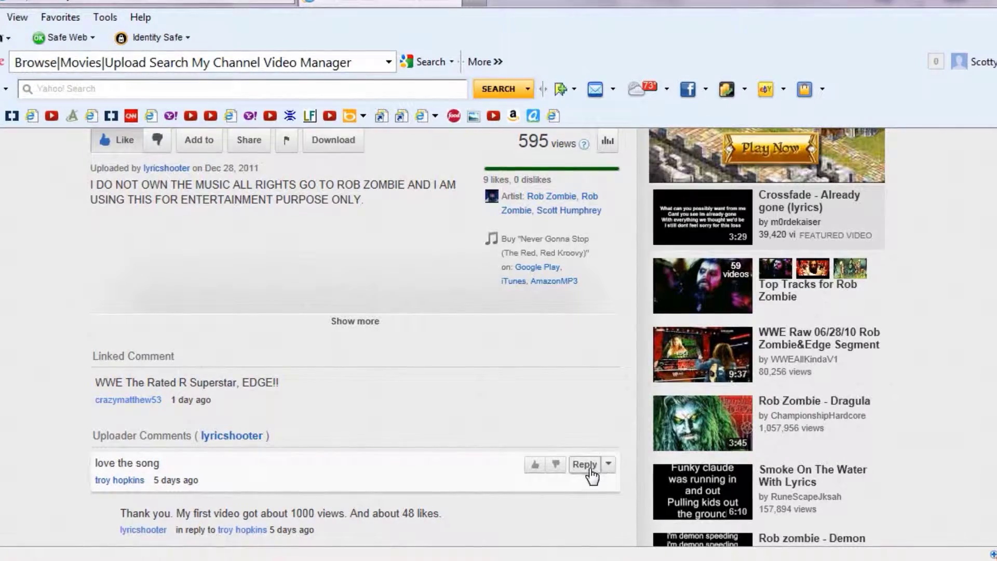
- Try replying to the 'love the song' comment on the Rob Zombie video
click(585, 467)
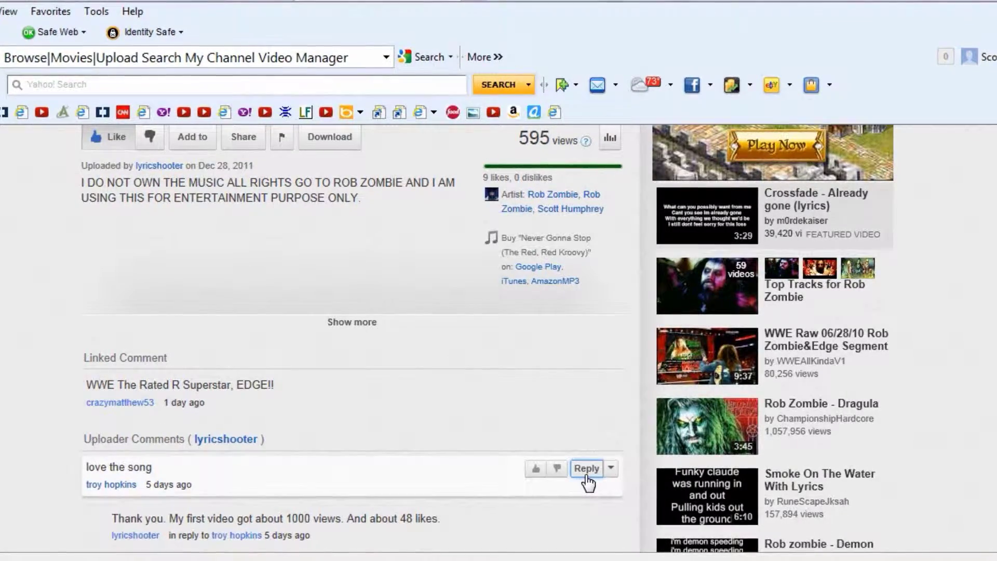
scroll(589, 483, down, 1)
scroll(587, 483, down, 1)
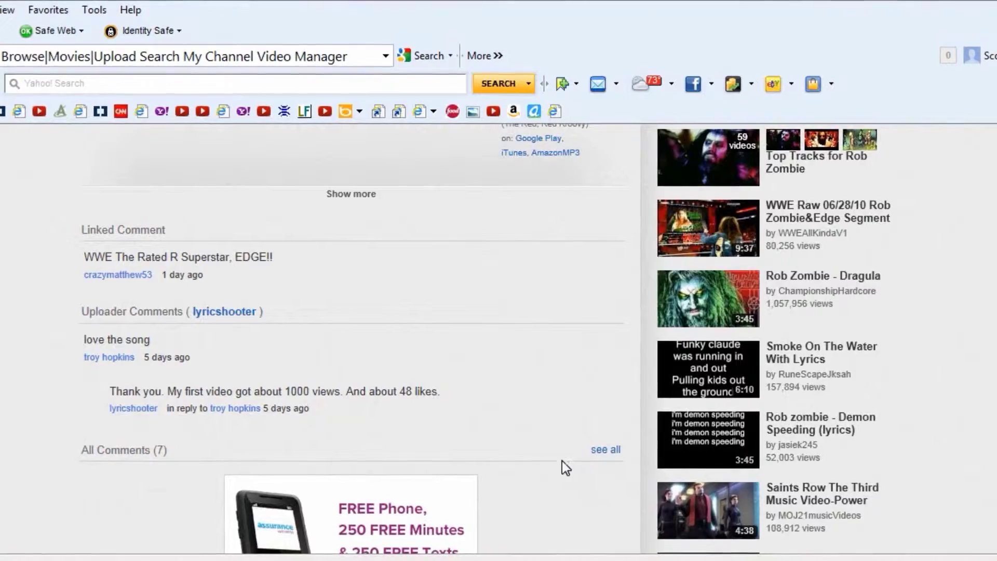